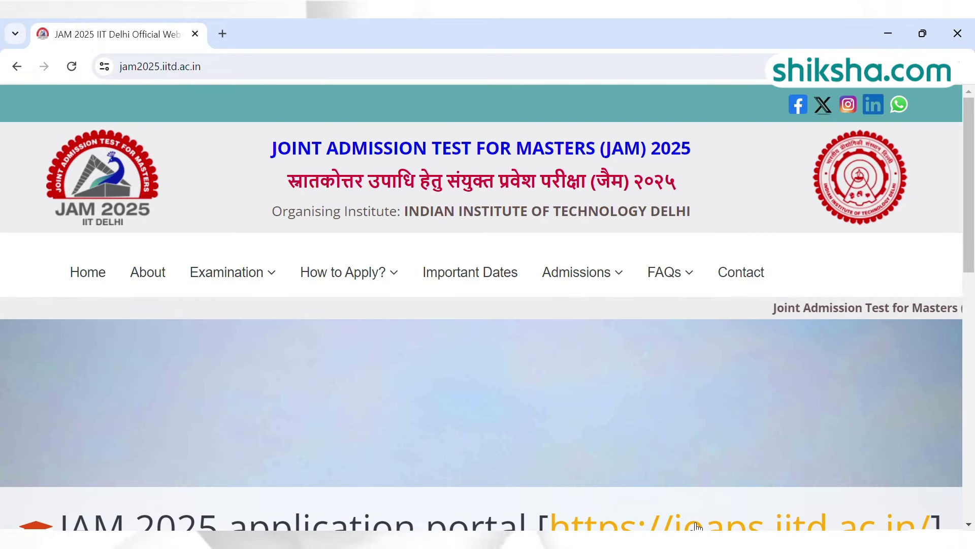
# Go to the JAM 2025 application portal linked on the homepage and open the new candidate registration form.
pyautogui.moveTo(970, 209); pyautogui.dragTo(973, 264)
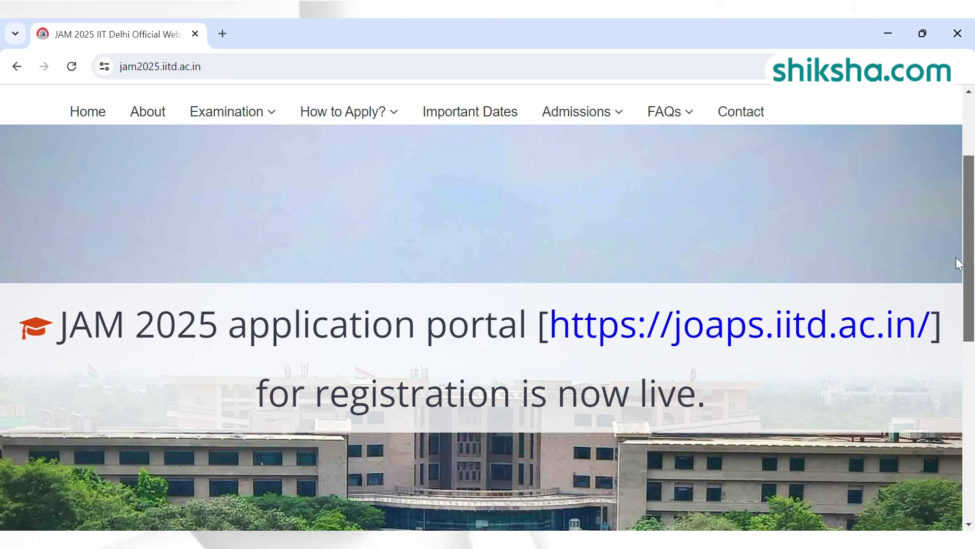
pyautogui.click(760, 332)
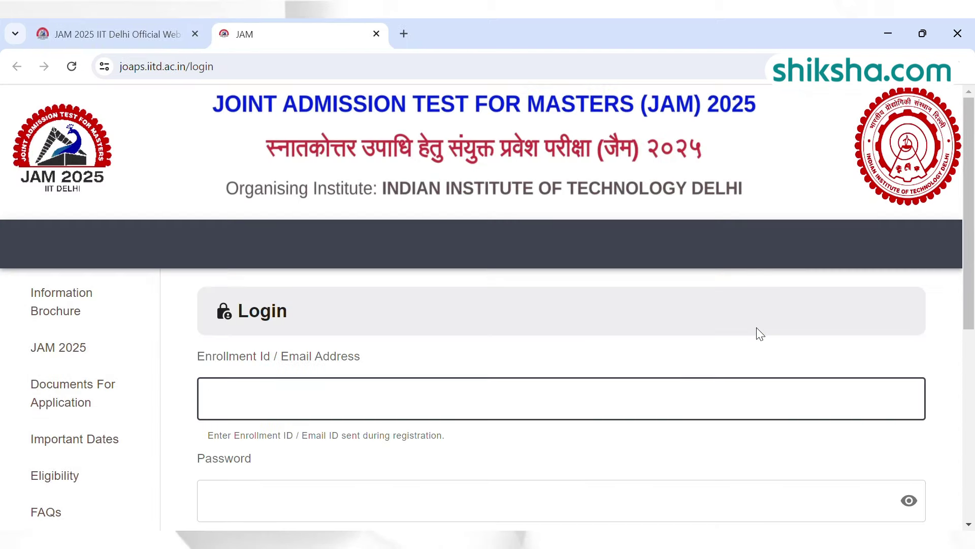
pyautogui.hotkey('ctrl', '-')
pyautogui.hotkey('ctrl', '-')
pyautogui.hotkey('ctrl', '-')
pyautogui.hotkey('ctrl', '-')
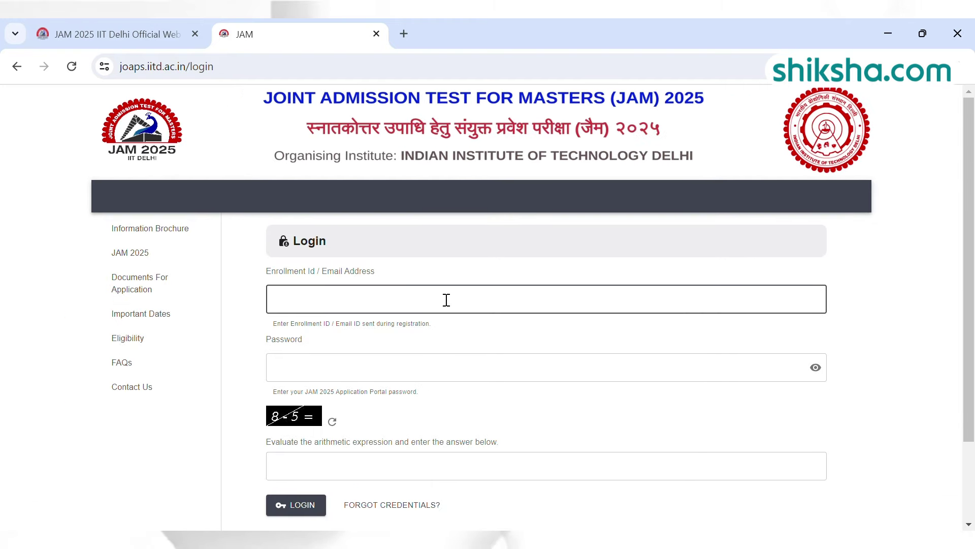
pyautogui.scroll(-2, 725, 285)
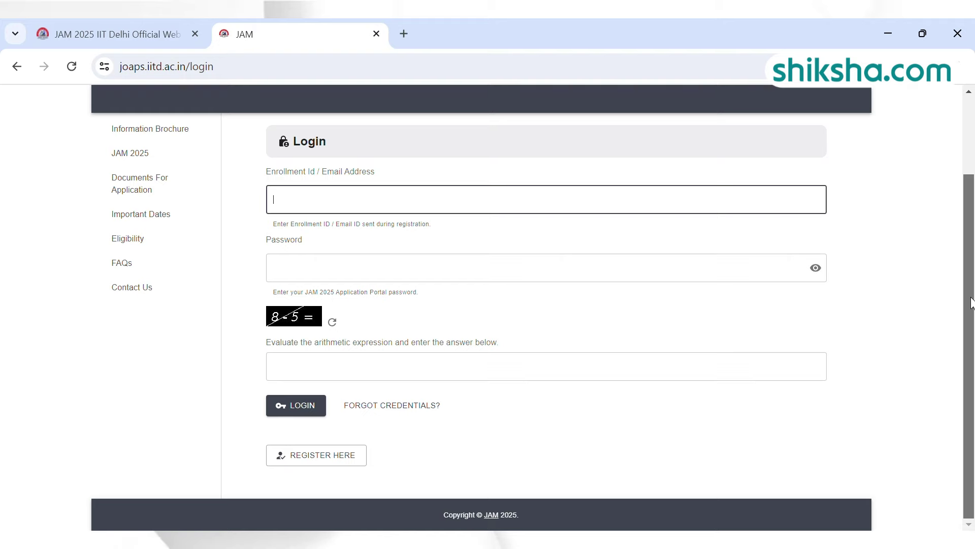
pyautogui.click(306, 463)
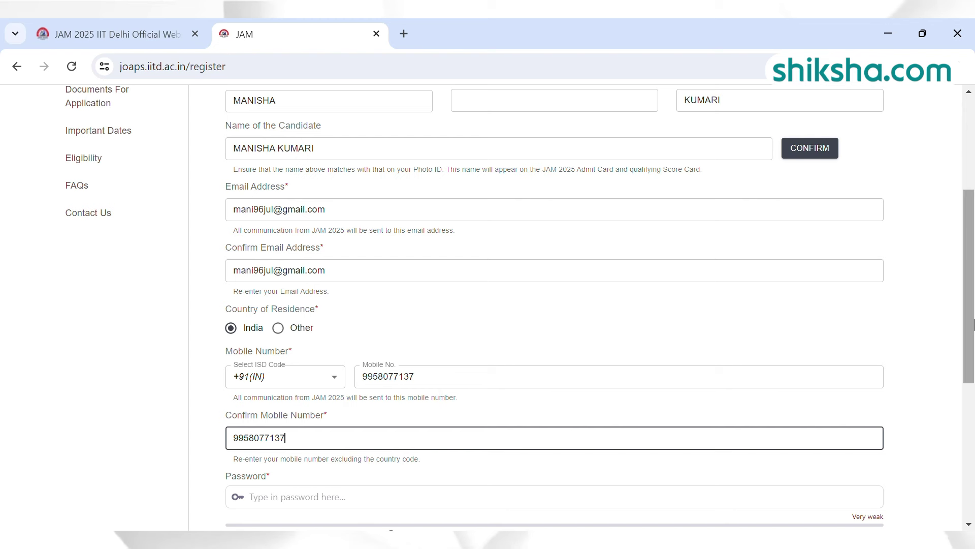
# Enter the account password in the registration form and repeat it in the confirmation field.
pyautogui.scroll(-4, 973, 323)
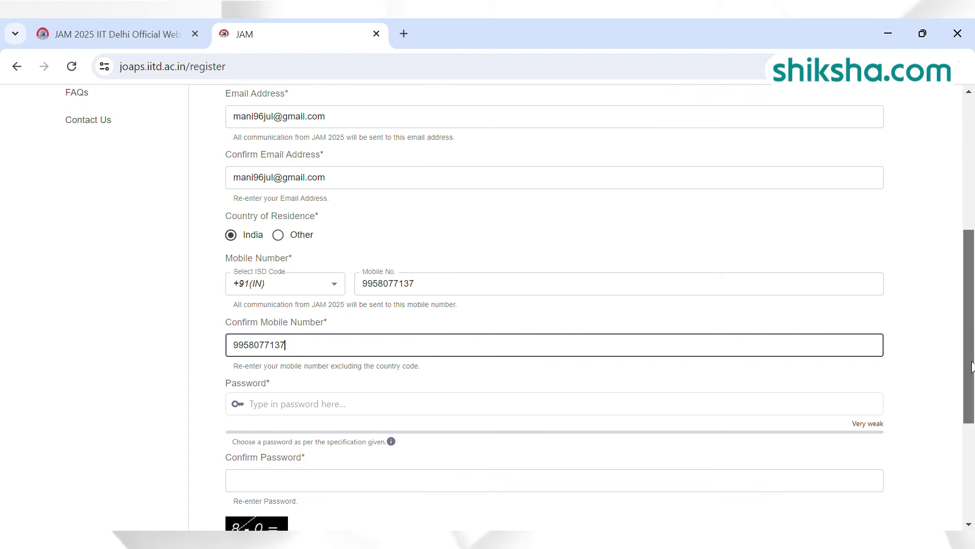
pyautogui.click(331, 315)
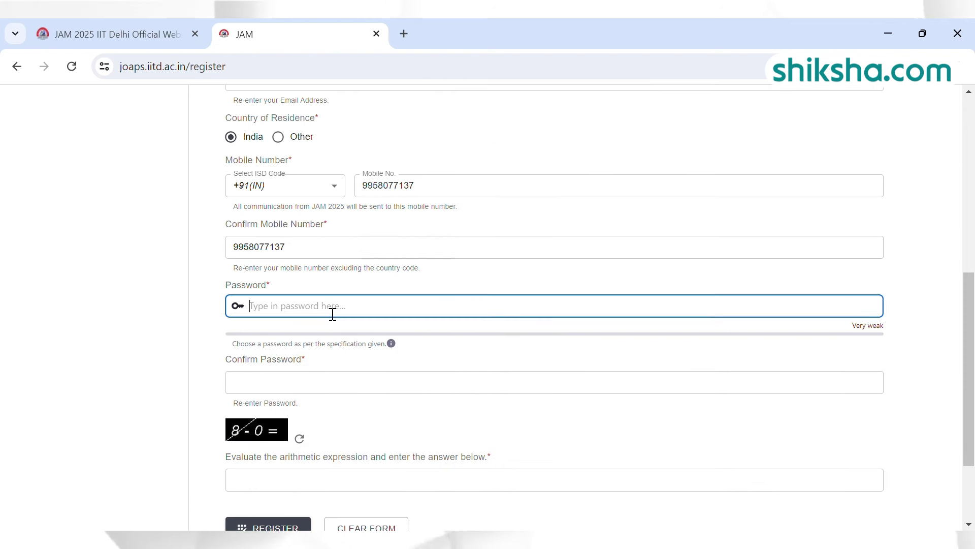
pyautogui.write('•••••••••')
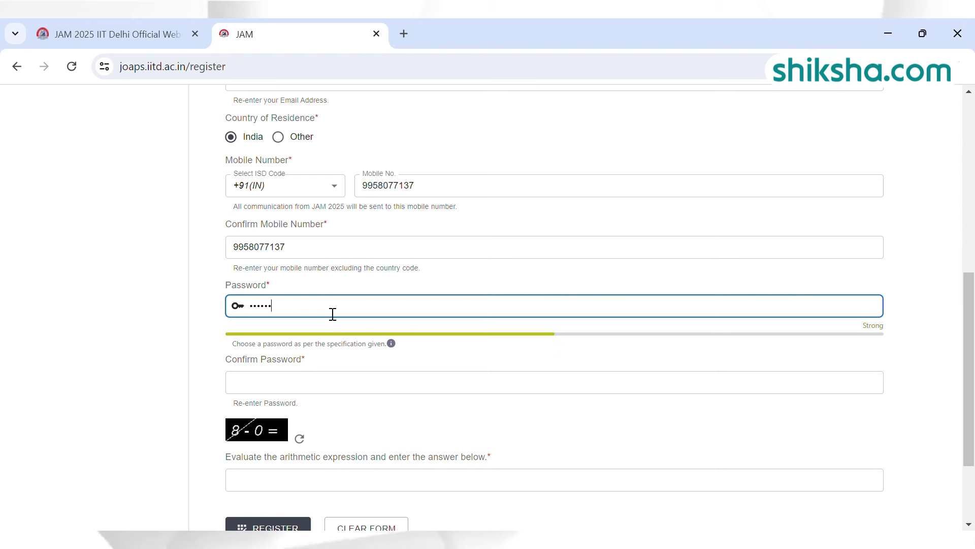
pyautogui.write('••••••')
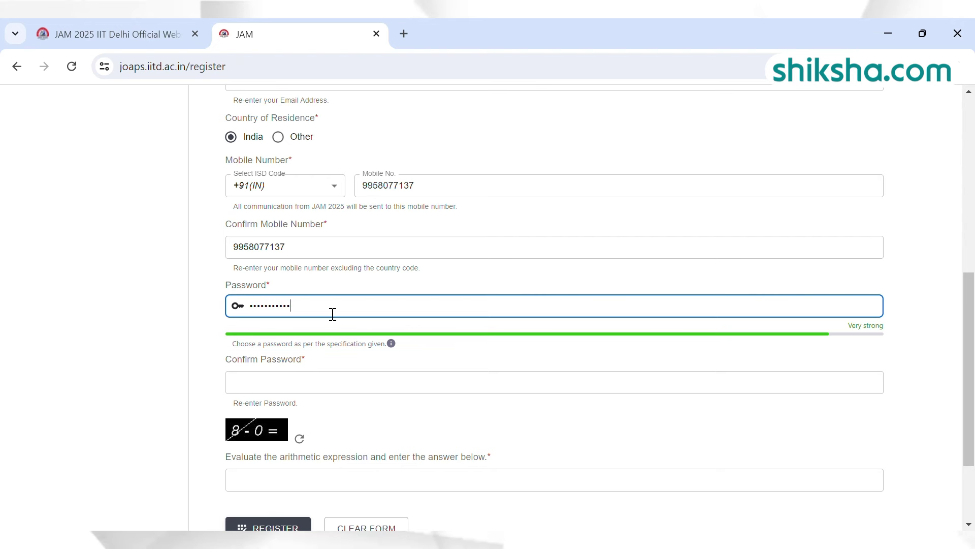
pyautogui.click(296, 382)
pyautogui.hotkey('ctrl', 'v')
# Answer the registration form's arithmetic captcha with 8, submit the registration and continue to the login page.
pyautogui.click(296, 480)
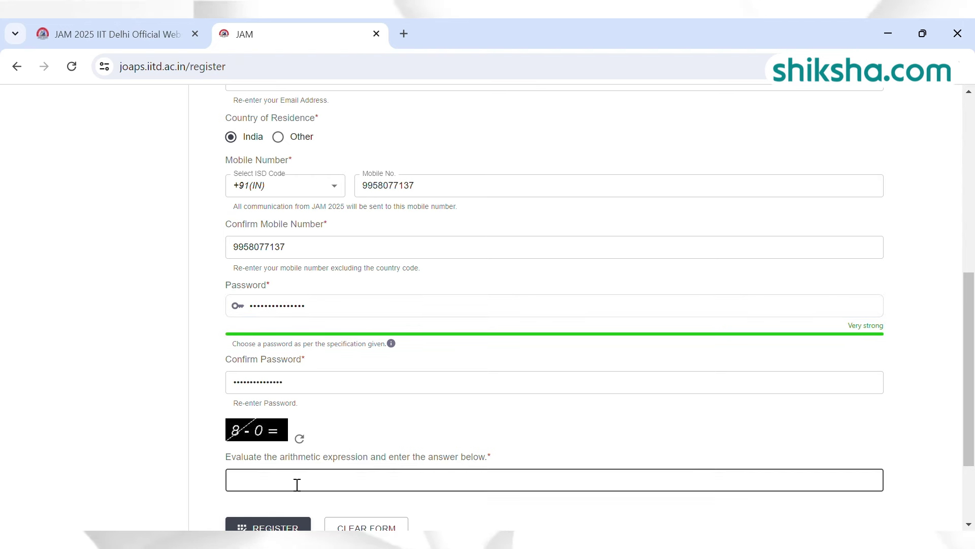
pyautogui.write('8')
pyautogui.scroll(-2, 365, 396)
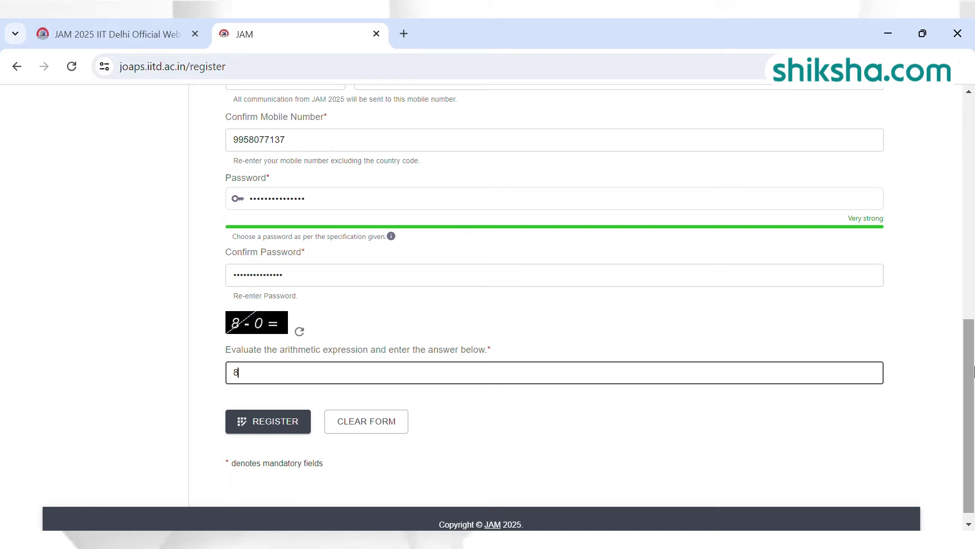
pyautogui.moveTo(967, 385); pyautogui.dragTo(973, 420)
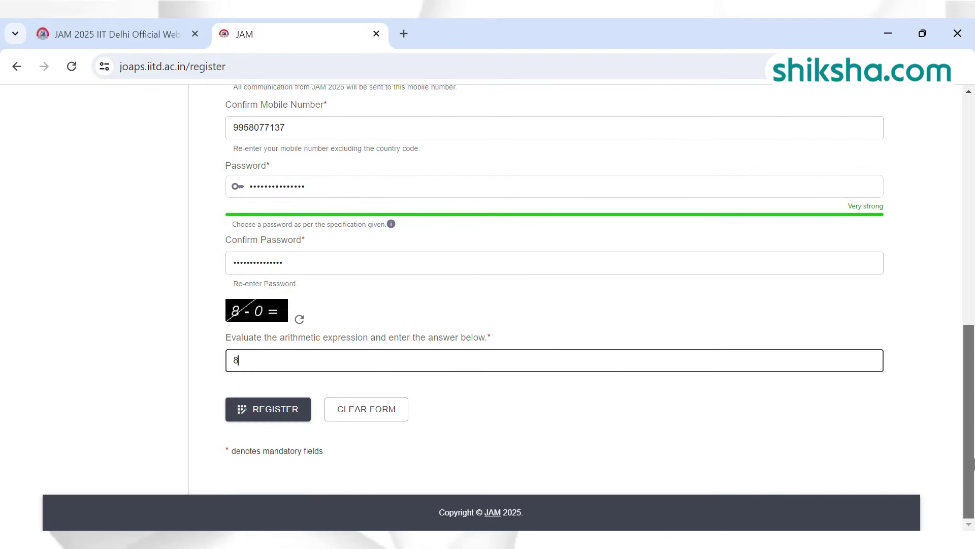
pyautogui.click(277, 414)
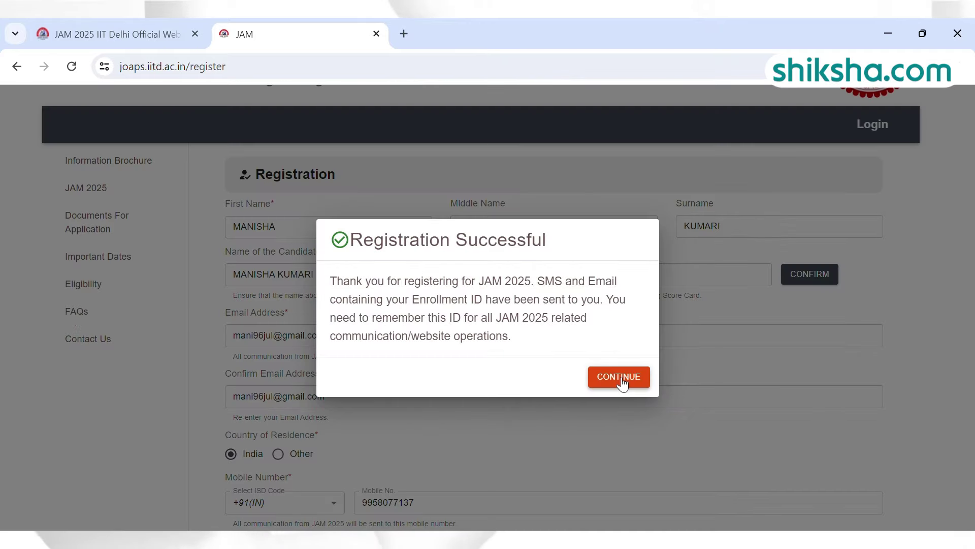
pyautogui.click(623, 377)
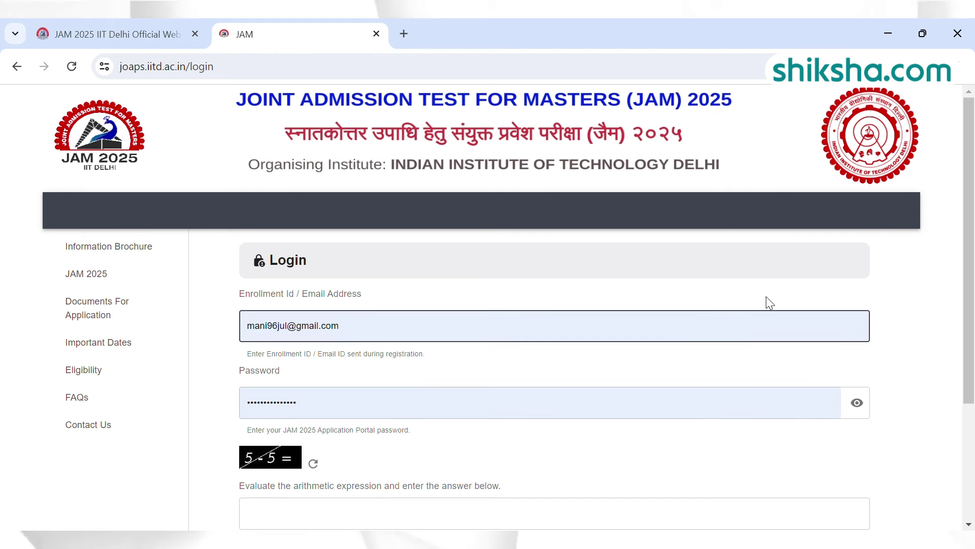
# Answer the login captcha with 0 and log in with the prefilled credentials.
pyautogui.scroll(-2, 957, 276)
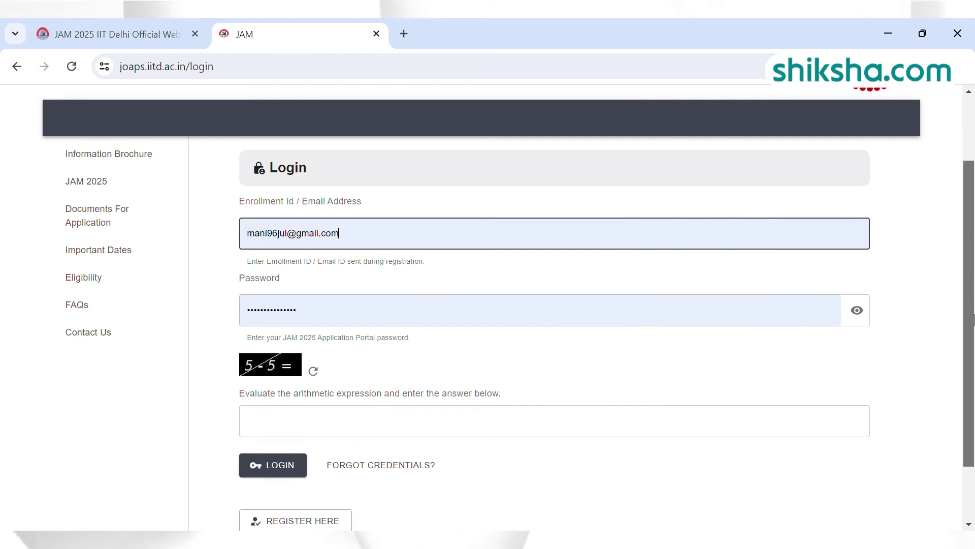
pyautogui.click(443, 404)
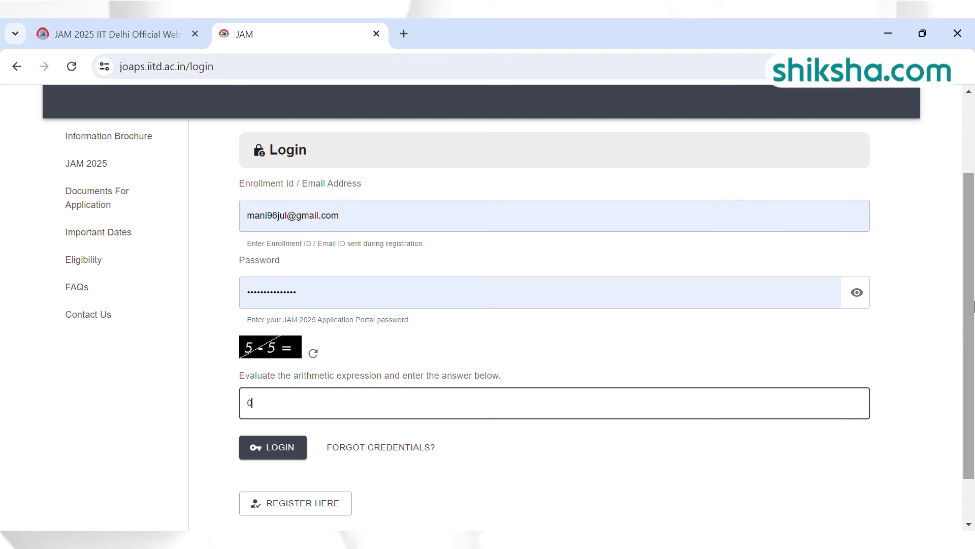
pyautogui.scroll(-1, 457, 360)
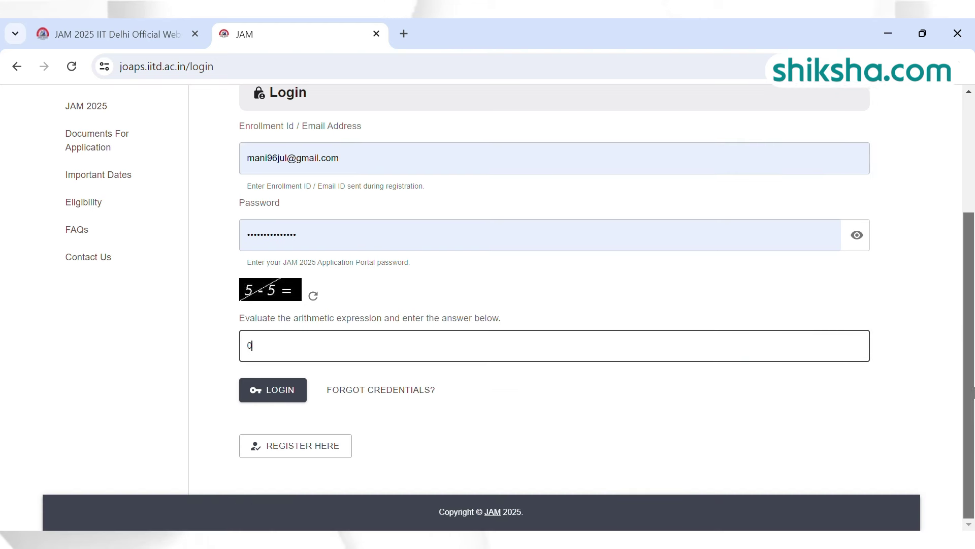
pyautogui.click(259, 392)
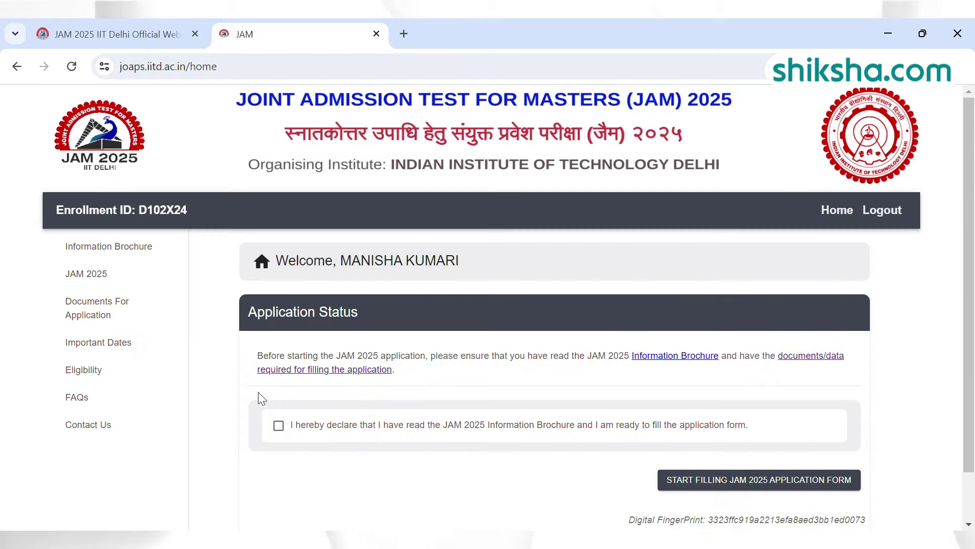
# Accept the declaration about having read the Information Brochure and start filling the JAM 2025 application form.
pyautogui.click(279, 426)
pyautogui.click(768, 483)
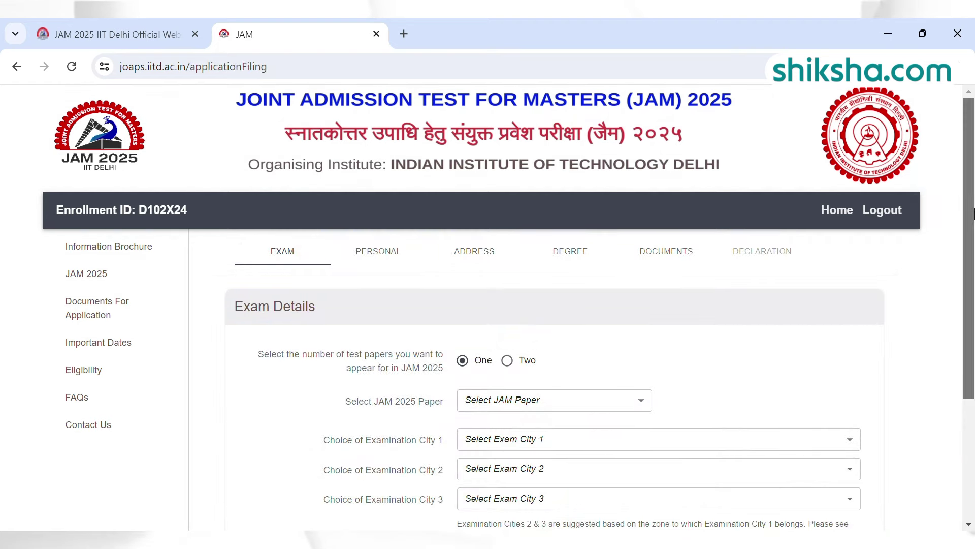
# Choose to appear for two test papers, with Mathematics (MA) as Paper 1 and Biotechnology (BT) as Paper 2.
pyautogui.moveTo(969, 214); pyautogui.dragTo(974, 302)
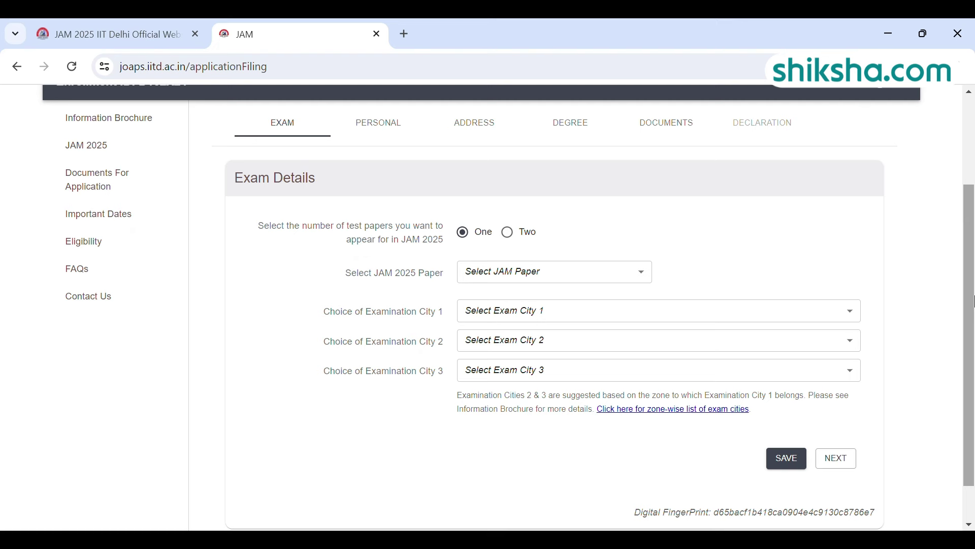
pyautogui.click(513, 283)
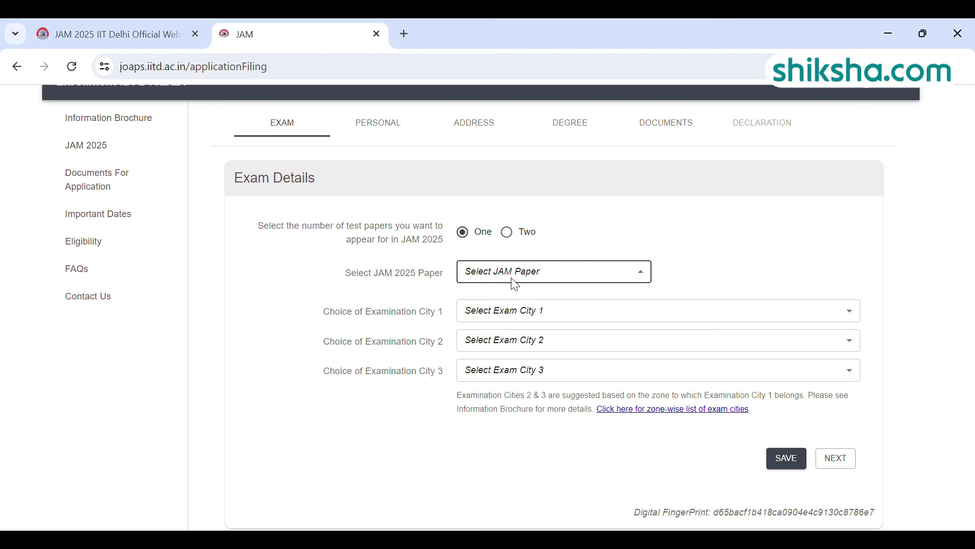
pyautogui.click(512, 243)
pyautogui.click(511, 234)
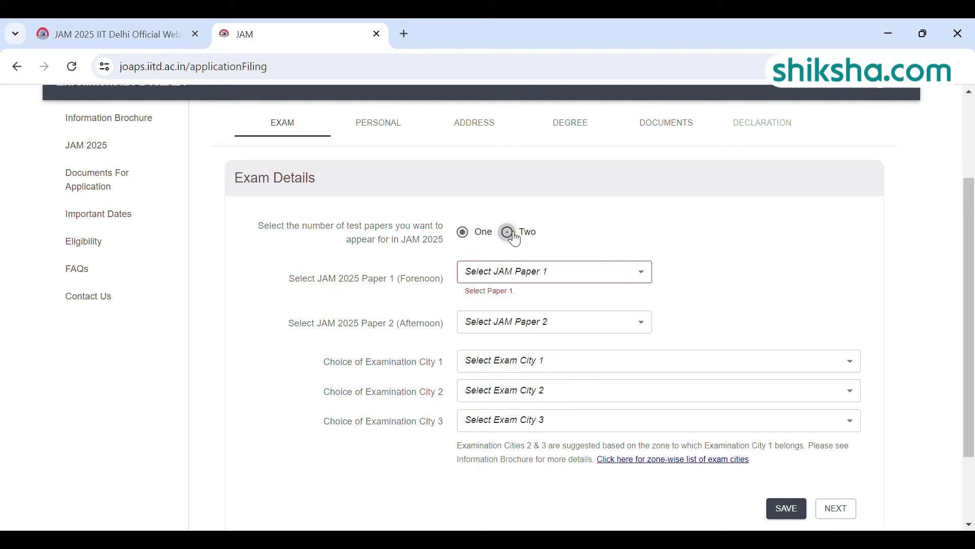
pyautogui.click(495, 279)
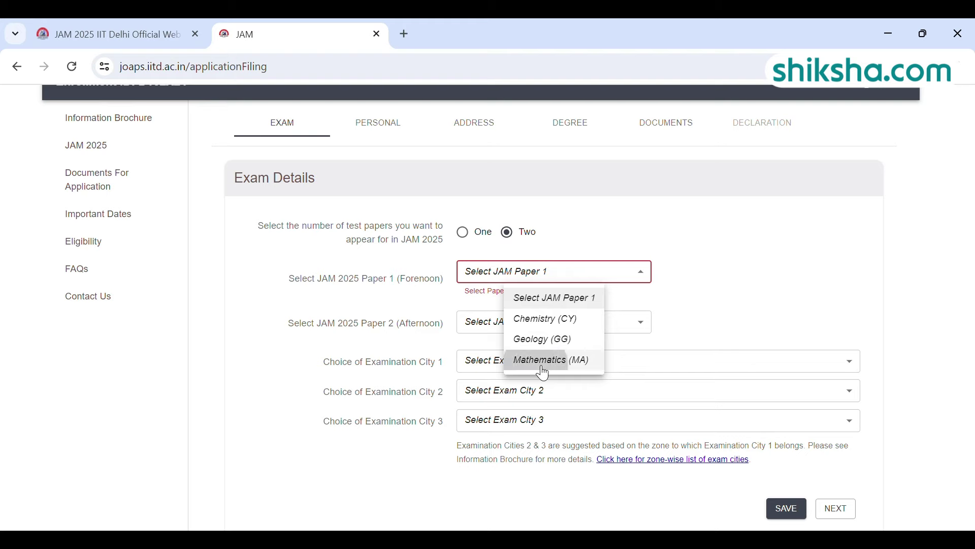
pyautogui.click(559, 360)
pyautogui.click(495, 362)
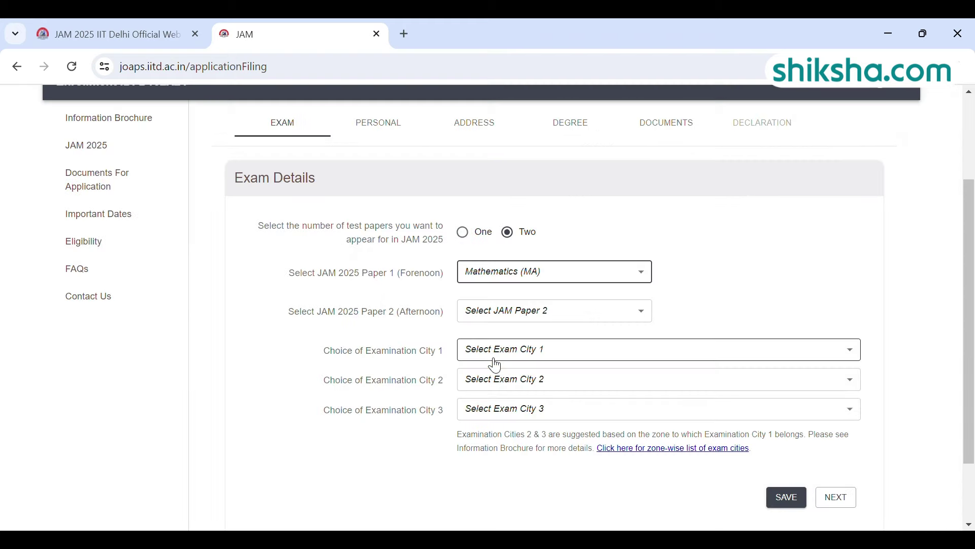
pyautogui.click(553, 318)
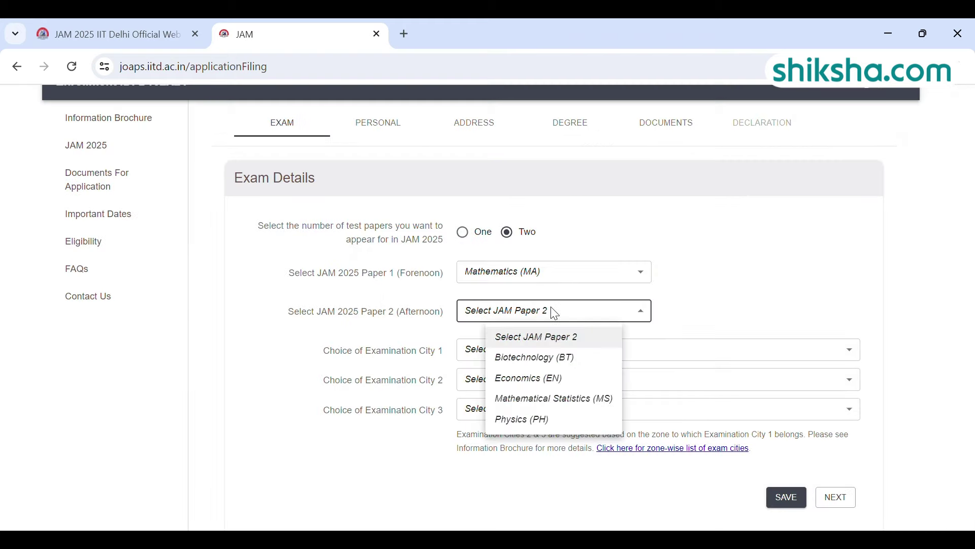
pyautogui.click(542, 357)
# Set examination cities 1 to 3 to NOIDA, Ghaziabad and Meerut, and save the exam details.
pyautogui.click(512, 360)
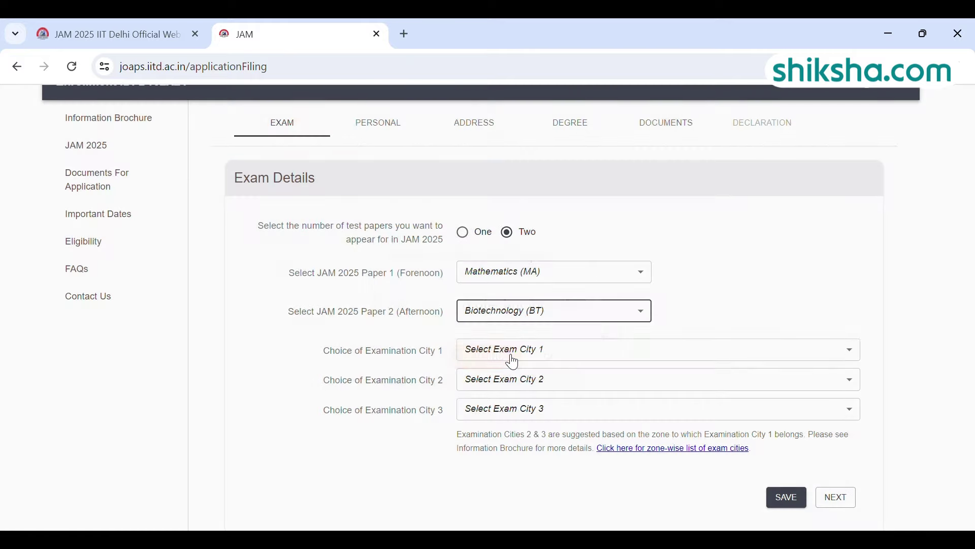
pyautogui.click(551, 361)
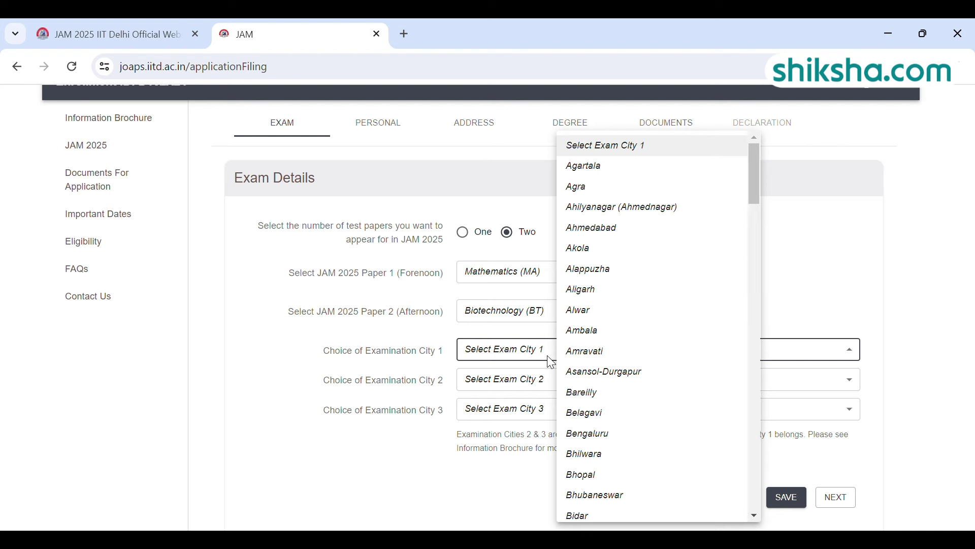
pyautogui.press('n')
pyautogui.press('o')
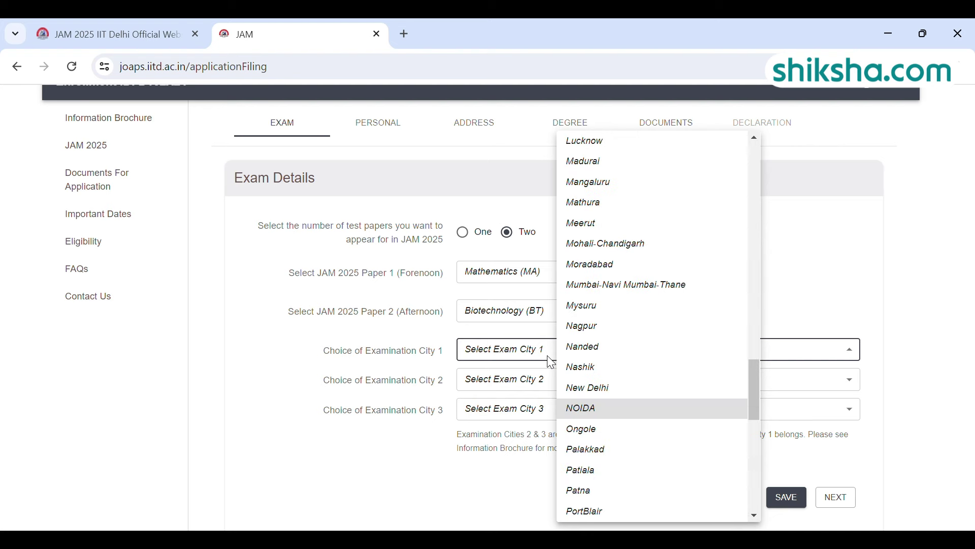
pyautogui.click(648, 408)
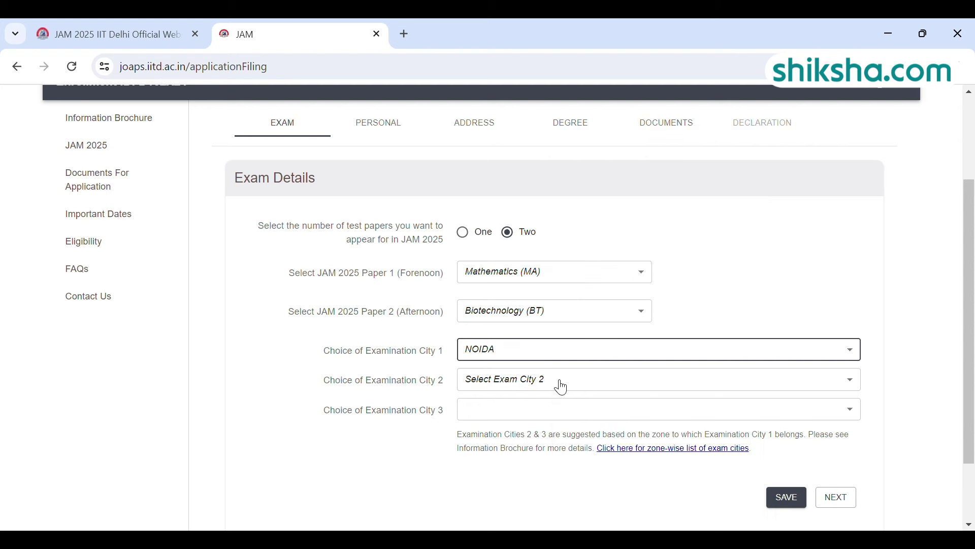
pyautogui.click(545, 385)
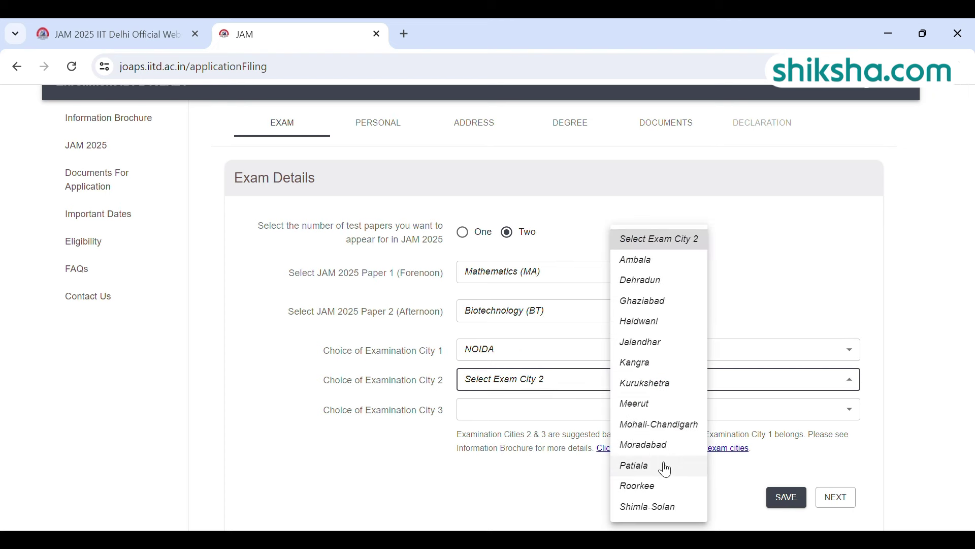
pyautogui.click(675, 301)
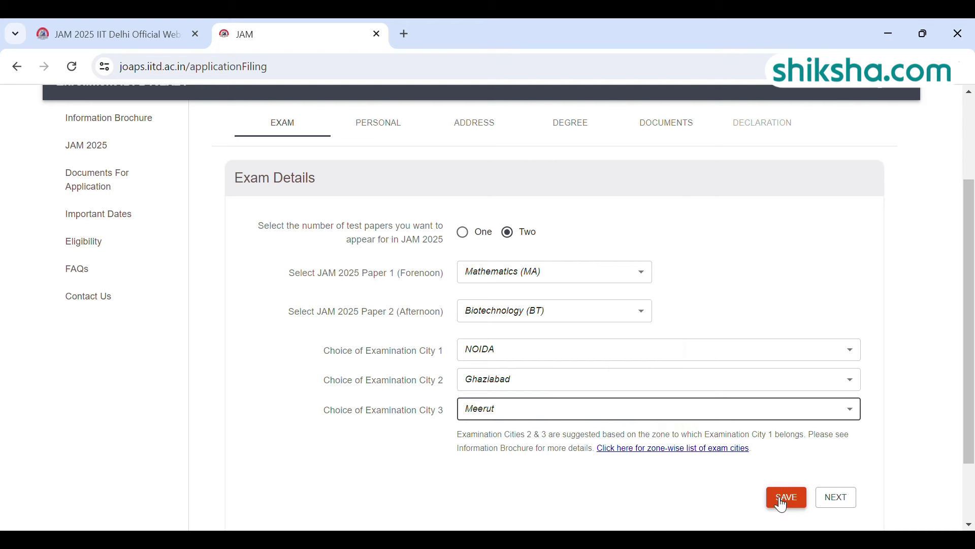
pyautogui.click(783, 497)
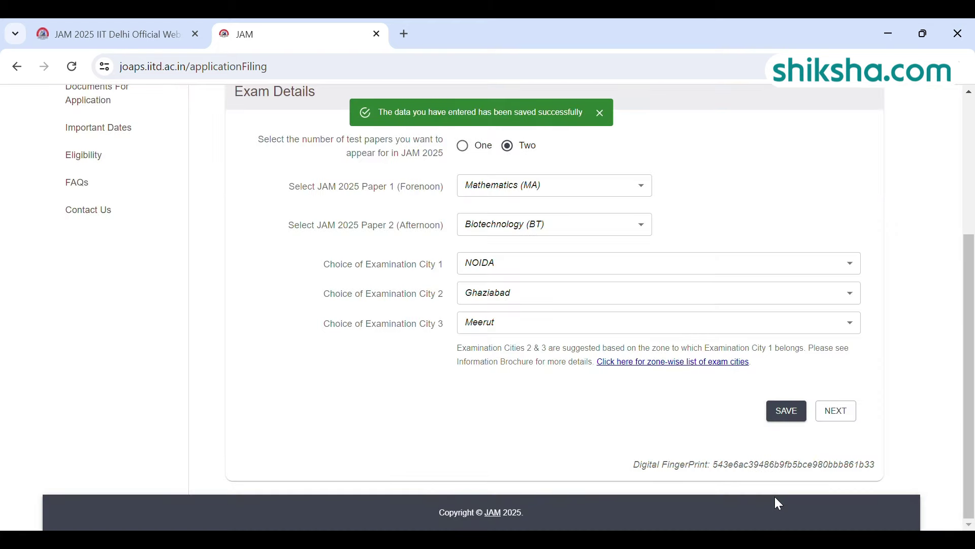
# Proceed to the personal details section and request verification of the candidate's email address.
pyautogui.click(782, 426)
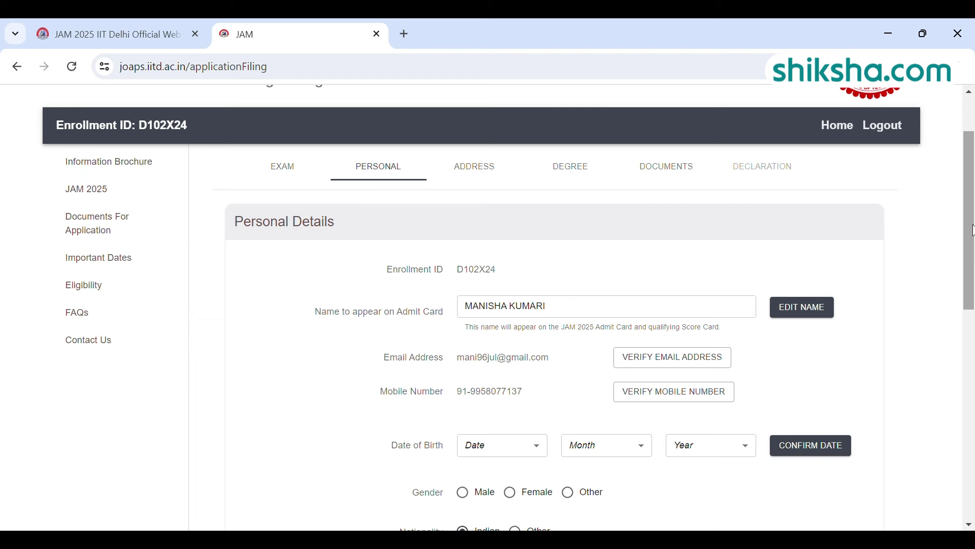
pyautogui.moveTo(973, 227); pyautogui.dragTo(973, 233)
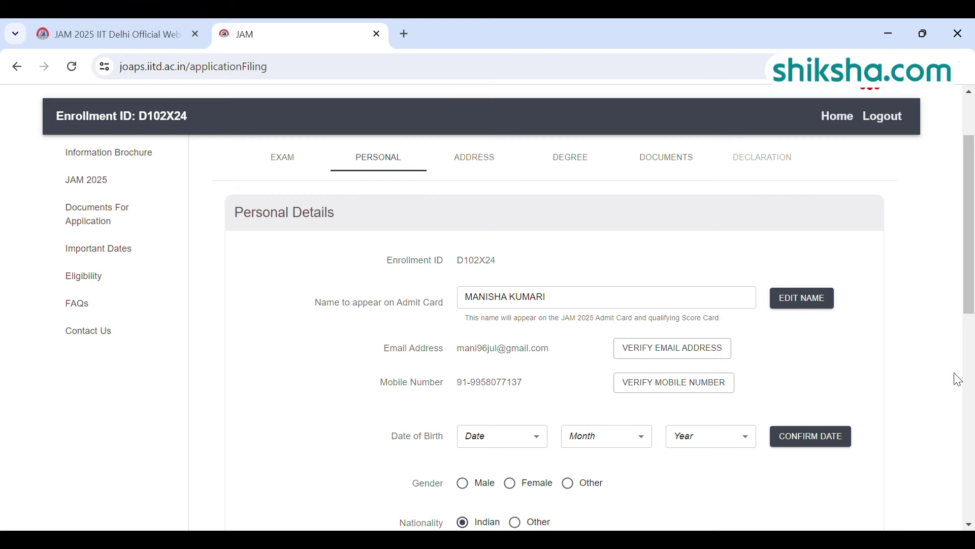
pyautogui.click(702, 347)
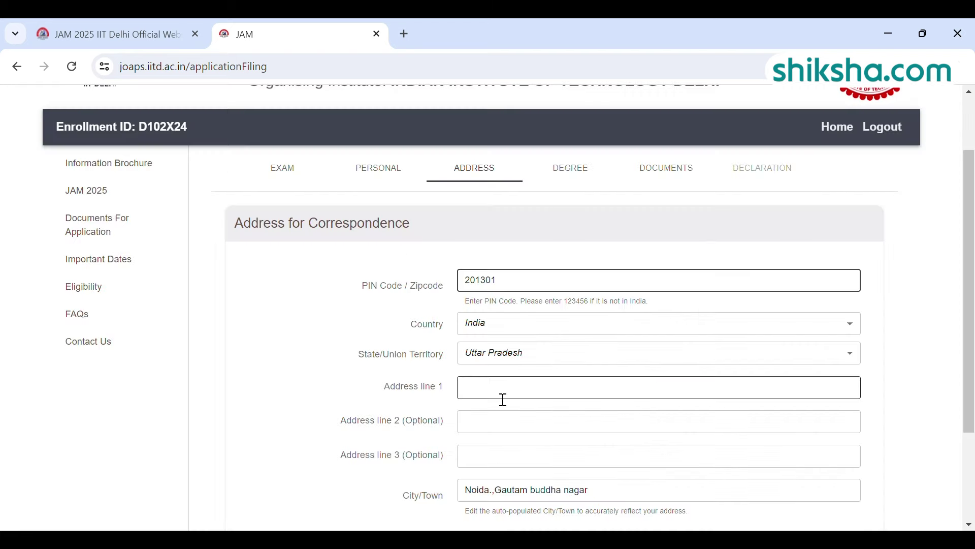
# Enter the first line of the candidate's correspondence address and save the address details.
pyautogui.click(502, 395)
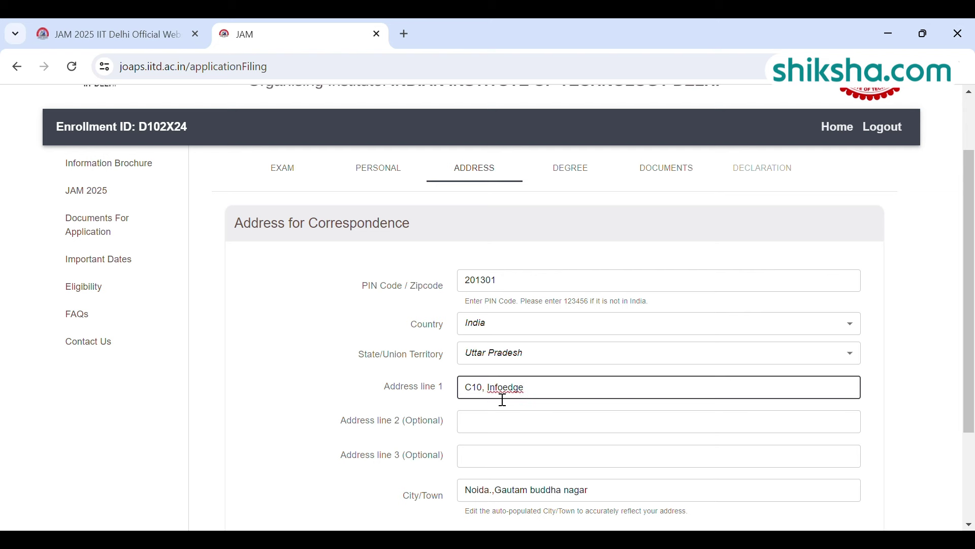
pyautogui.write(', Noida Sector 1')
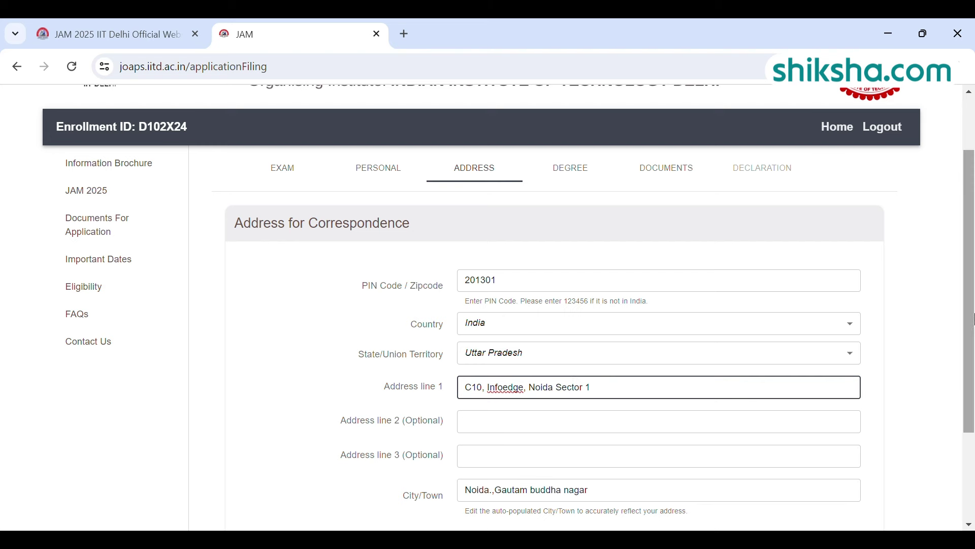
pyautogui.moveTo(974, 333); pyautogui.dragTo(974, 411)
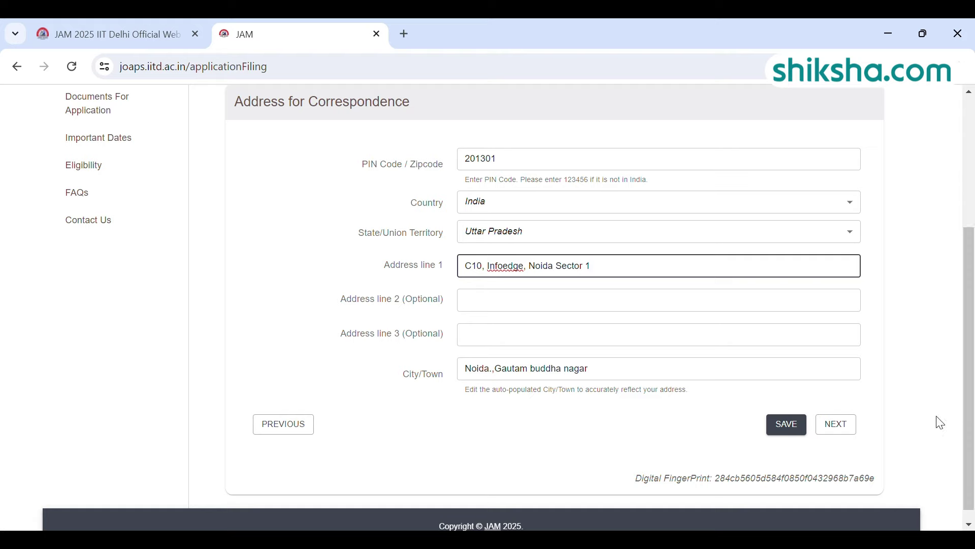
pyautogui.click(794, 433)
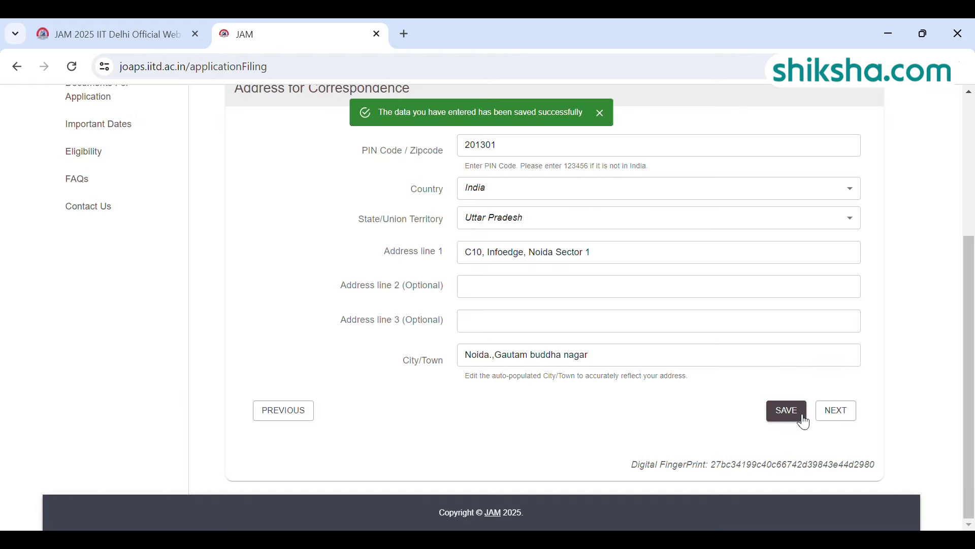
# Proceed to the Qualifying Degree Details section and look over its required fields.
pyautogui.click(837, 411)
pyautogui.moveTo(974, 351); pyautogui.dragTo(974, 290)
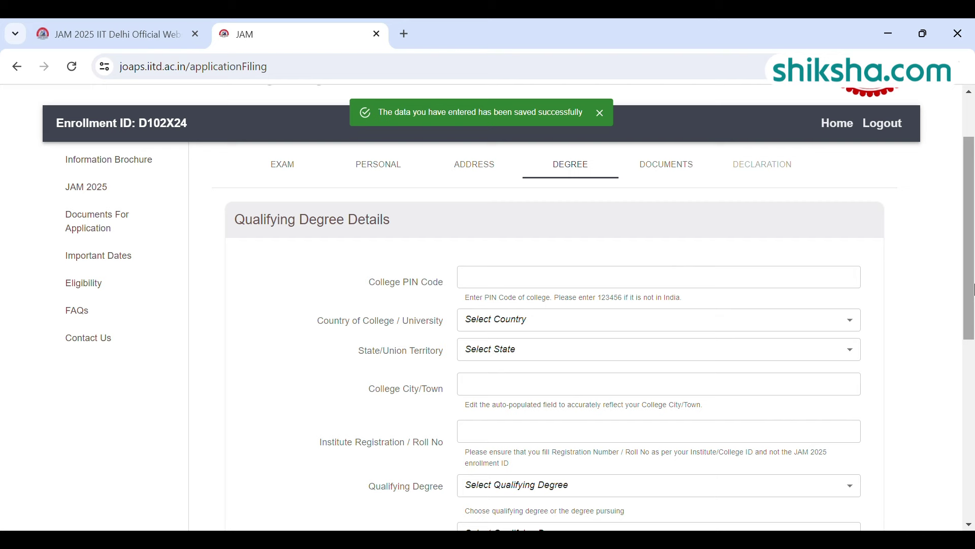
pyautogui.moveTo(974, 289); pyautogui.dragTo(958, 318)
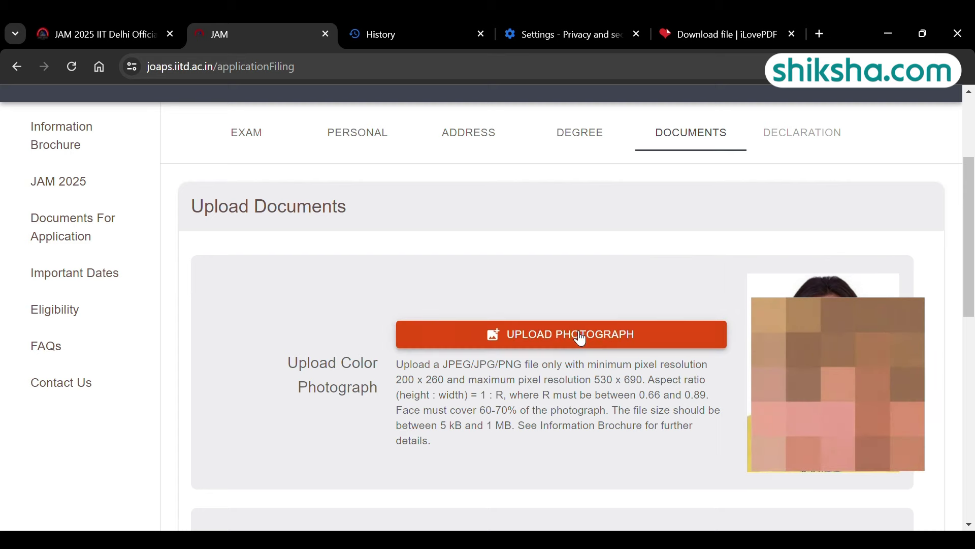
# Adjust the crop of the candidate's color photograph and signature images and upload both cropped images.
pyautogui.click(560, 333)
pyautogui.moveTo(446, 341)
pyautogui.mouseDown()
pyautogui.moveTo(444, 355)
pyautogui.moveTo(451, 331)
pyautogui.moveTo(448, 339)
pyautogui.mouseUp()
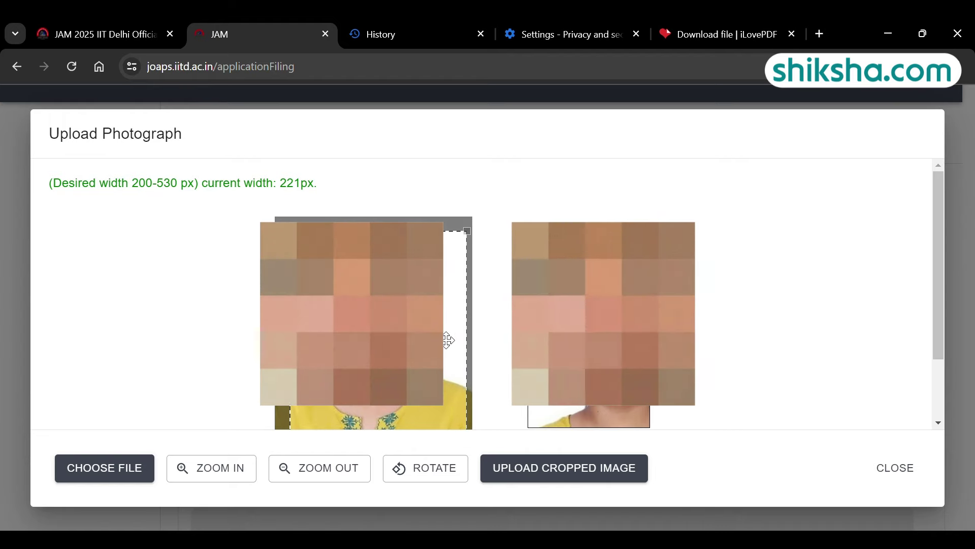
pyautogui.scroll(-2, 447, 339)
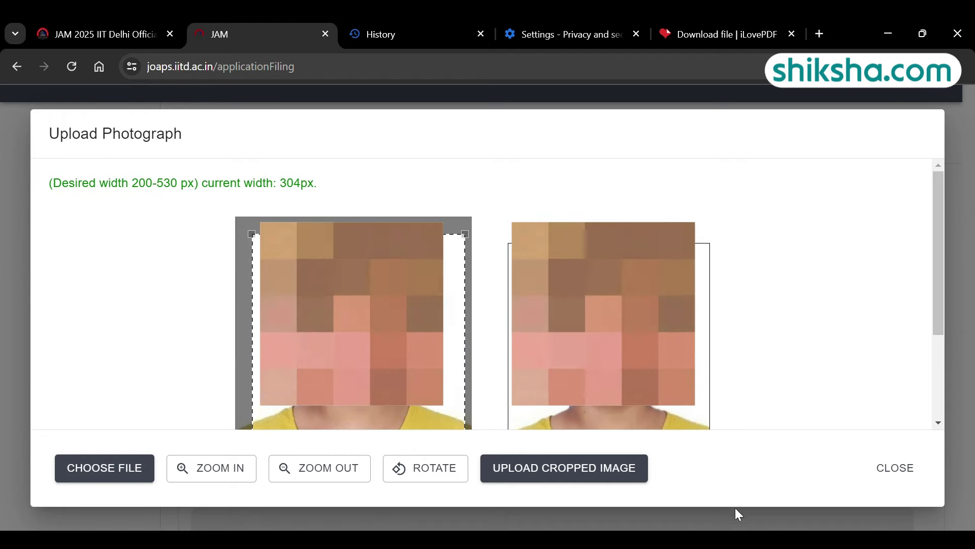
pyautogui.click(646, 474)
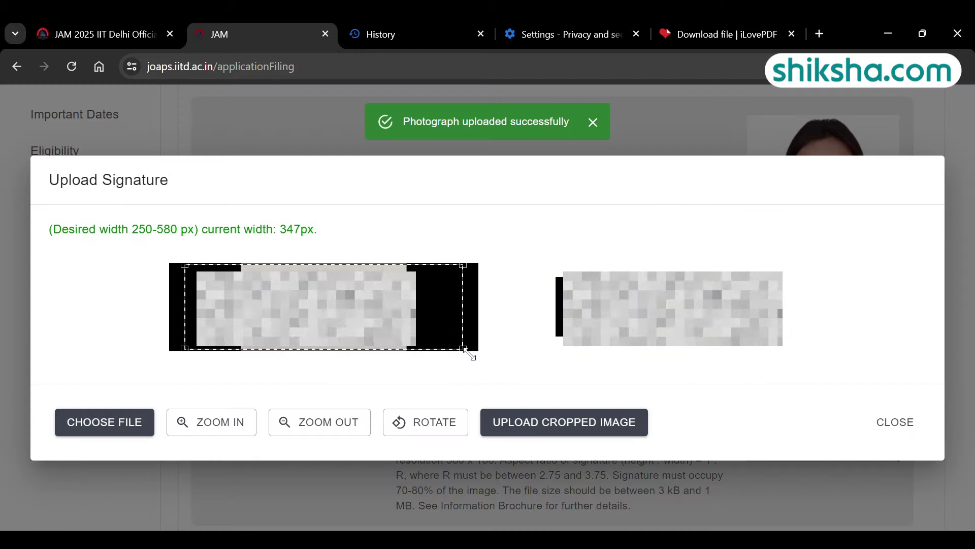
pyautogui.moveTo(470, 349); pyautogui.dragTo(437, 354)
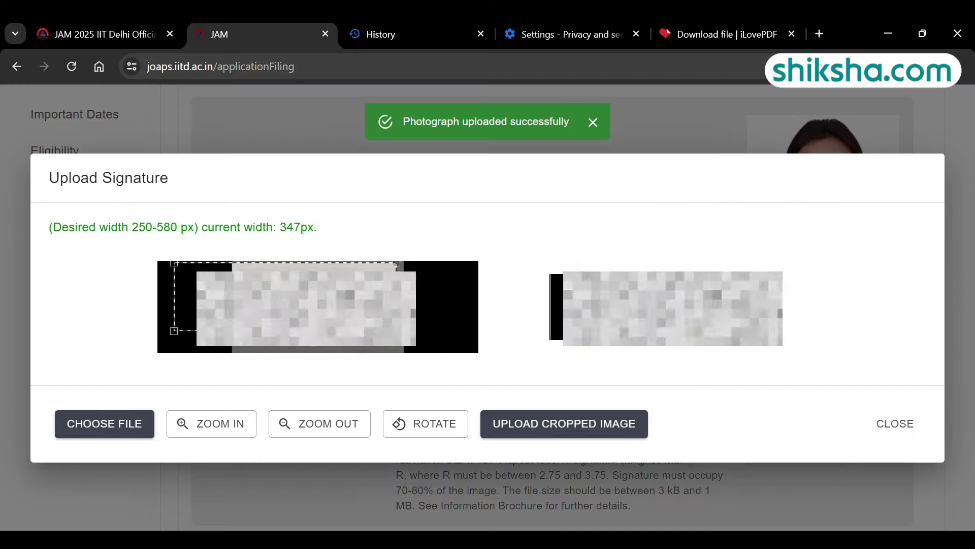
pyautogui.click(564, 422)
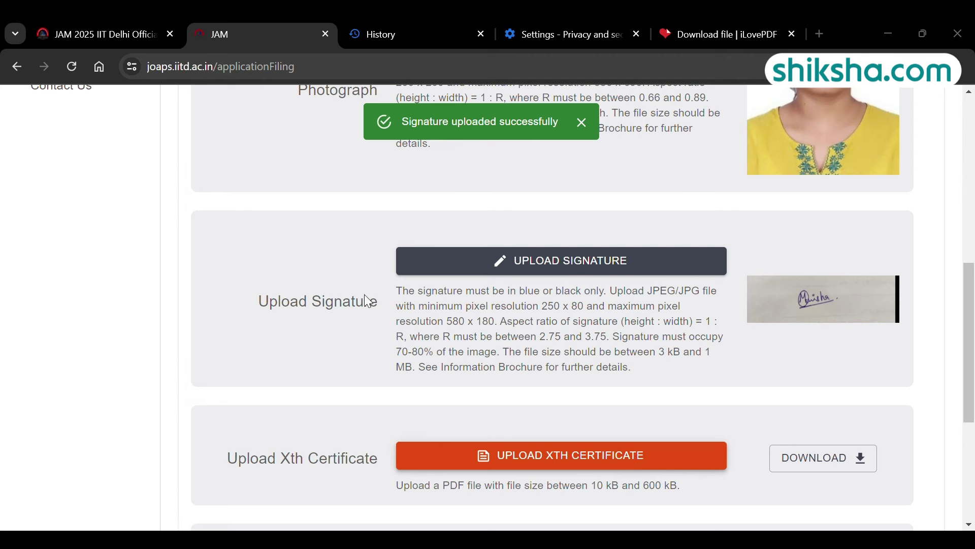
# Save the documents section and check the uploaded photograph and signature.
pyautogui.scroll(-5, 427, 213)
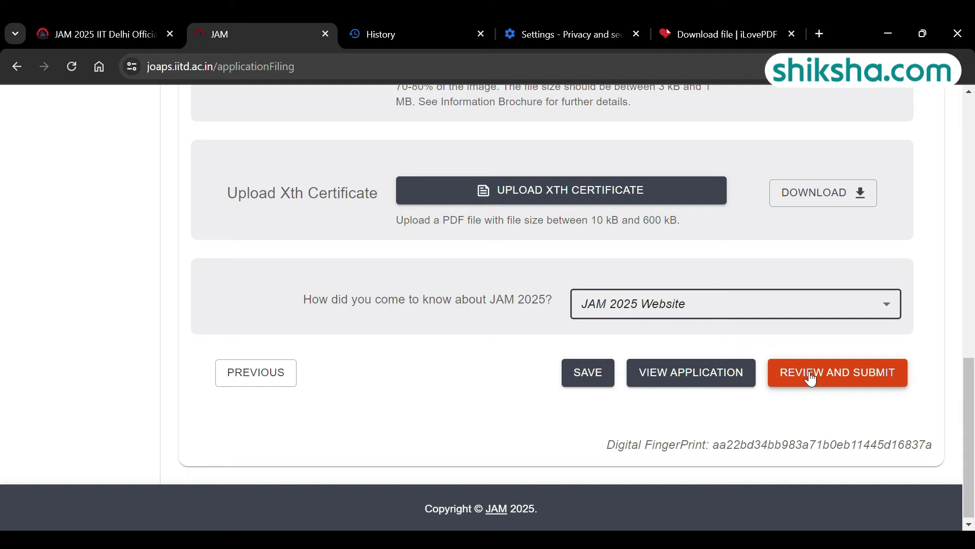
pyautogui.click(582, 384)
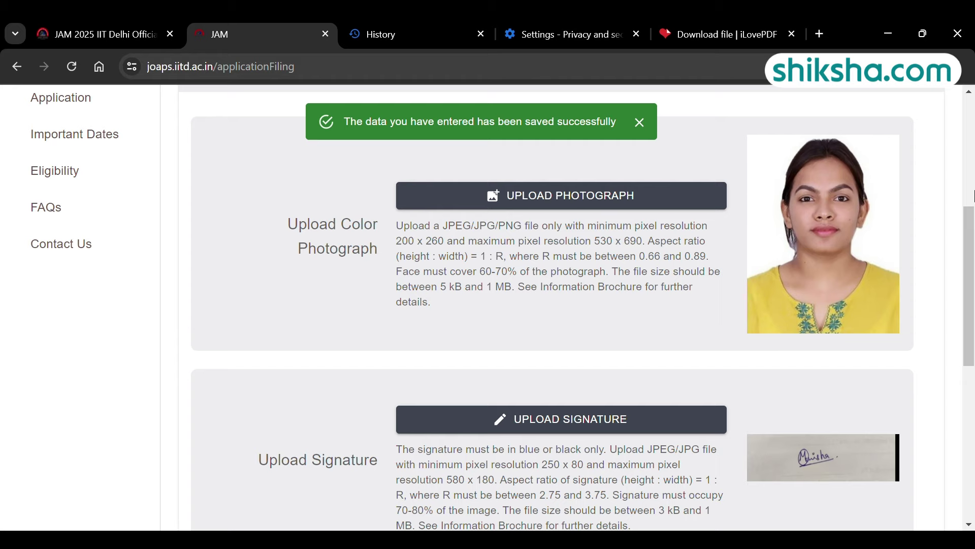
pyautogui.scroll(6, 973, 194)
# Proceed to review and submit the application, and accept the declaration on eligibility and correctness of information.
pyautogui.scroll(-10, 973, 188)
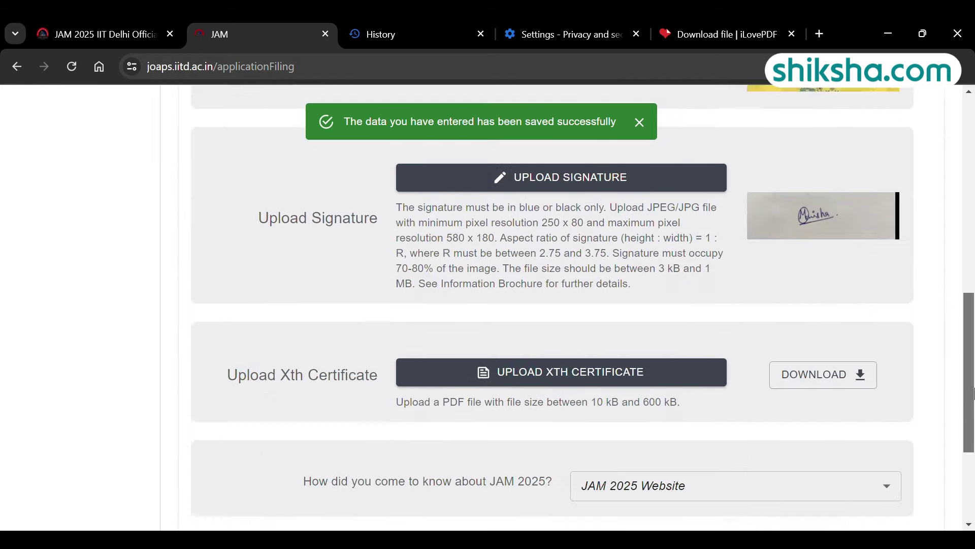
pyautogui.click(856, 418)
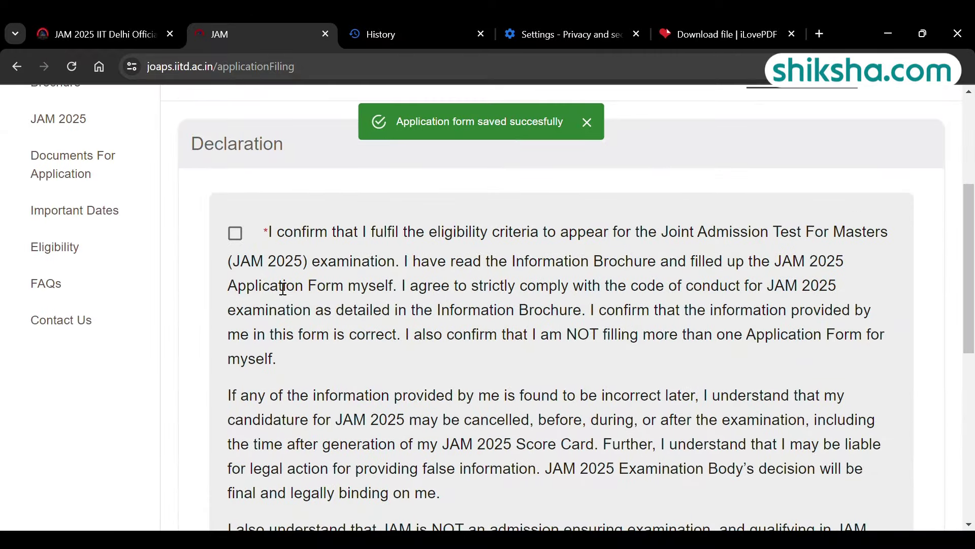
pyautogui.click(236, 233)
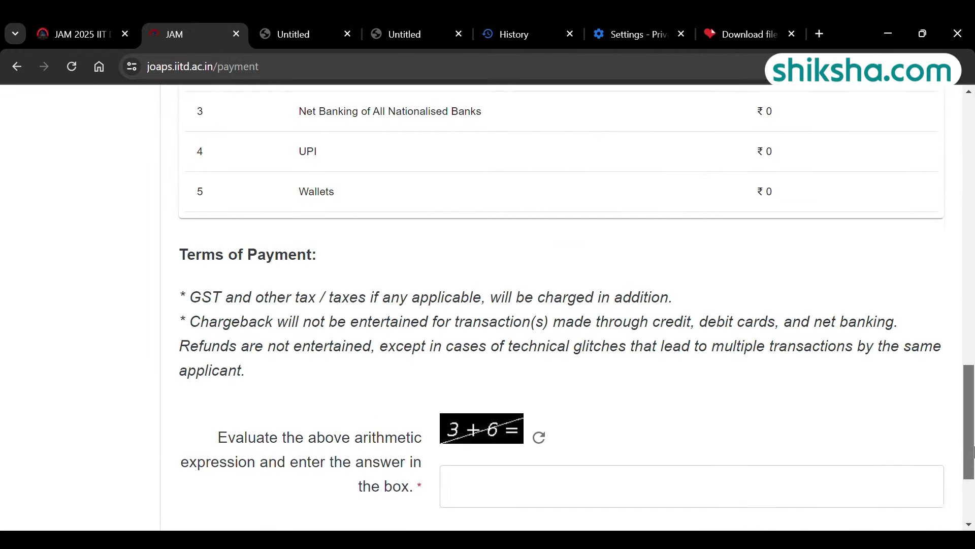
# Solve the arithmetic expression 3 + 6 on the payment page and pay the application fee by credit card, entering the card number.
pyautogui.scroll(-1, 914, 452)
pyautogui.click(565, 426)
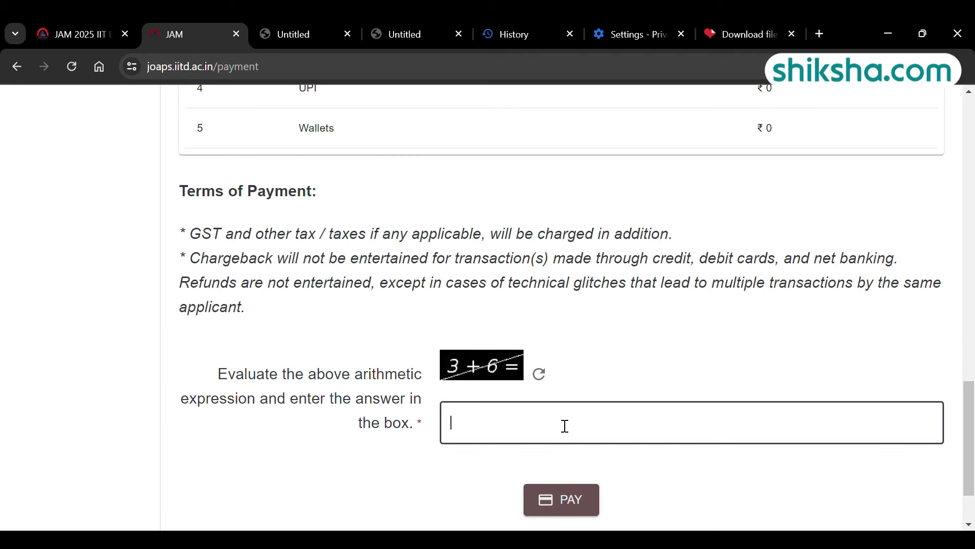
pyautogui.click(548, 502)
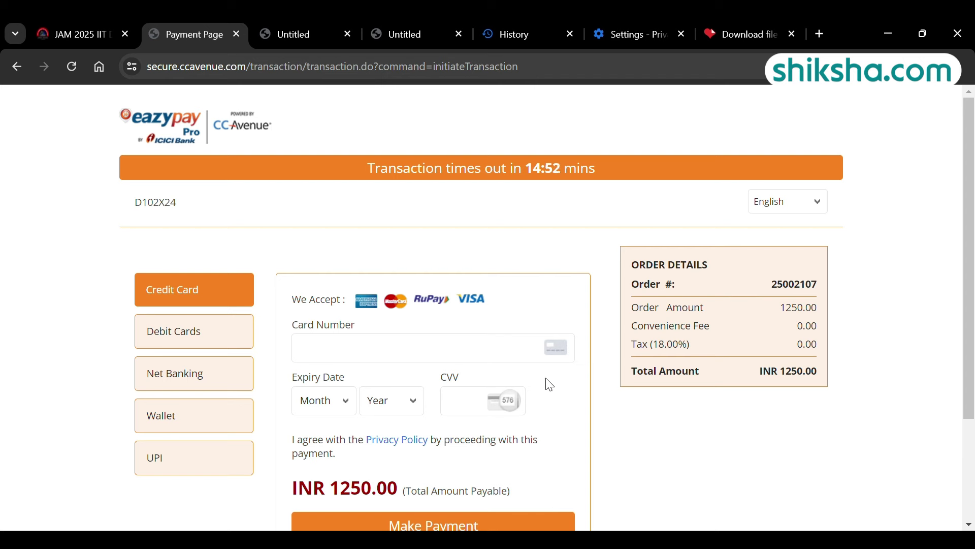
pyautogui.click(448, 362)
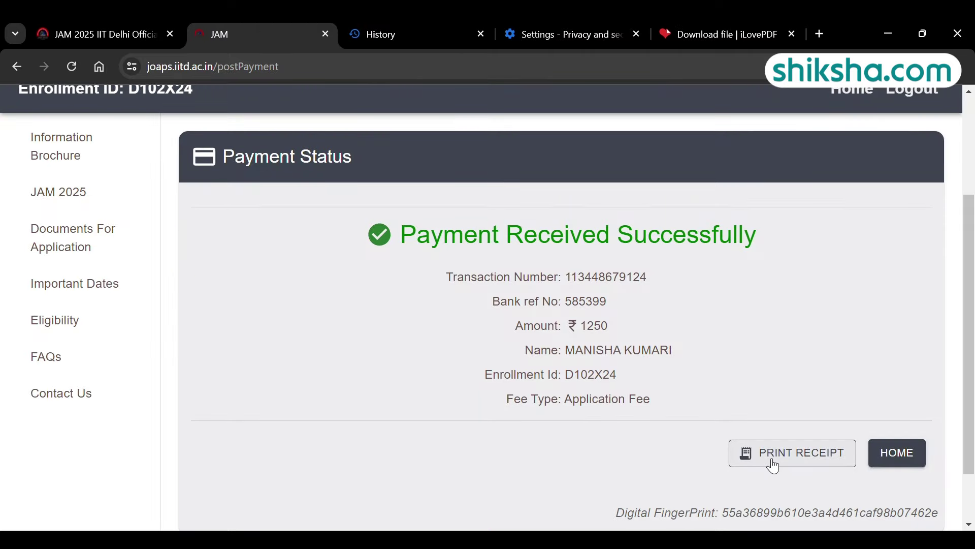
# Save the payment receipt as a PDF, and return home to log out of the portal.
pyautogui.click(766, 456)
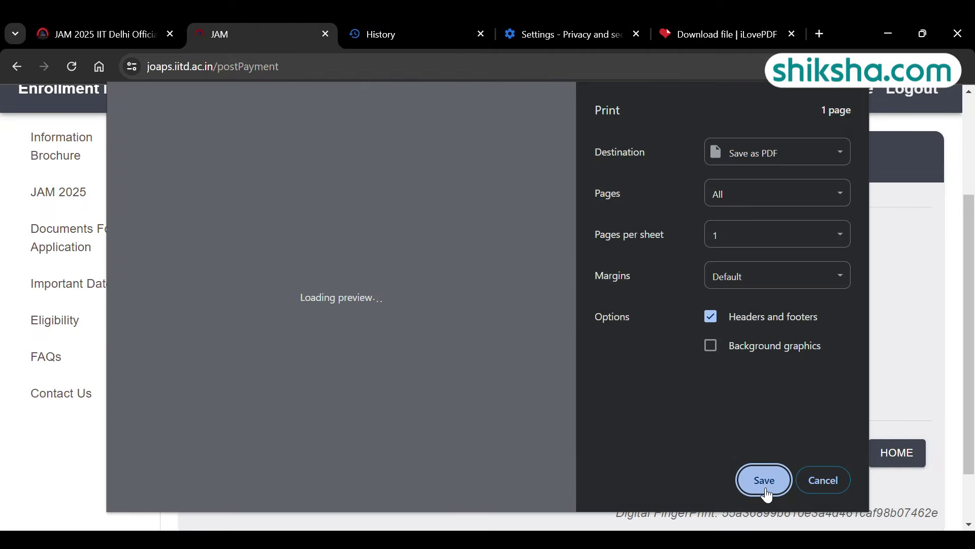
pyautogui.click(763, 483)
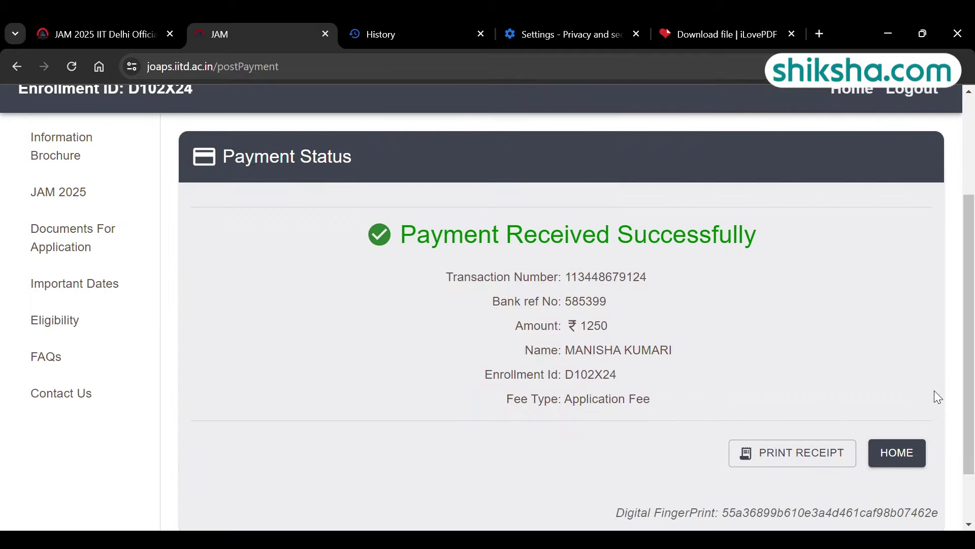
pyautogui.click(897, 460)
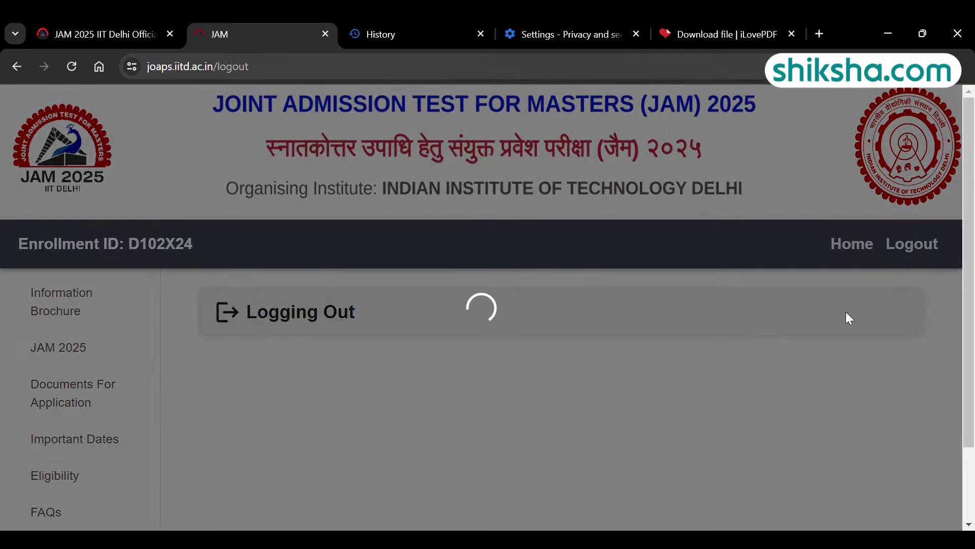